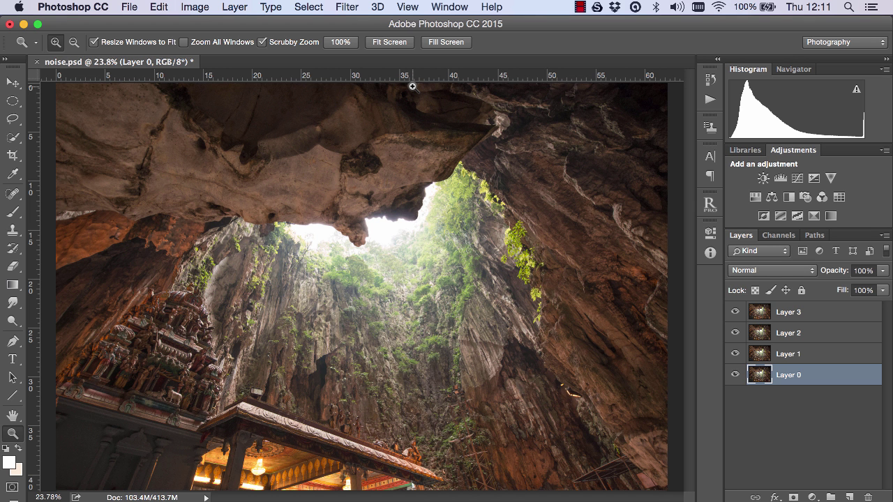
Hide and re-show Layers 3, 2 and 1 to compare the exposures
click(734, 312)
click(735, 333)
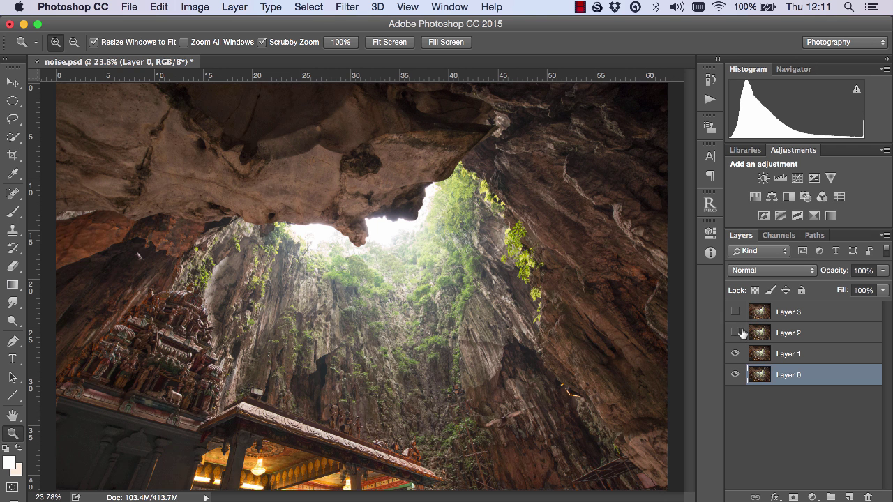
click(735, 354)
click(736, 353)
click(735, 333)
click(736, 313)
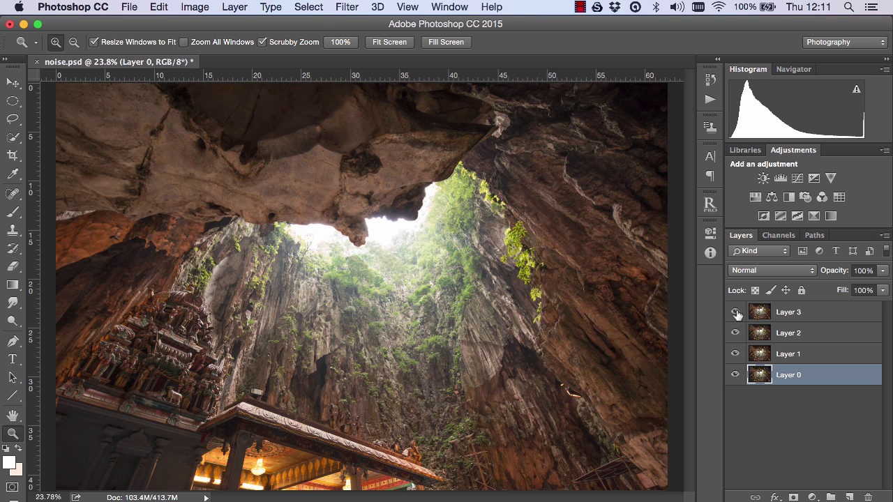
Zoom into the cave rock, compare noise across Layers 2–3, then select Layers 0–3
click(444, 89)
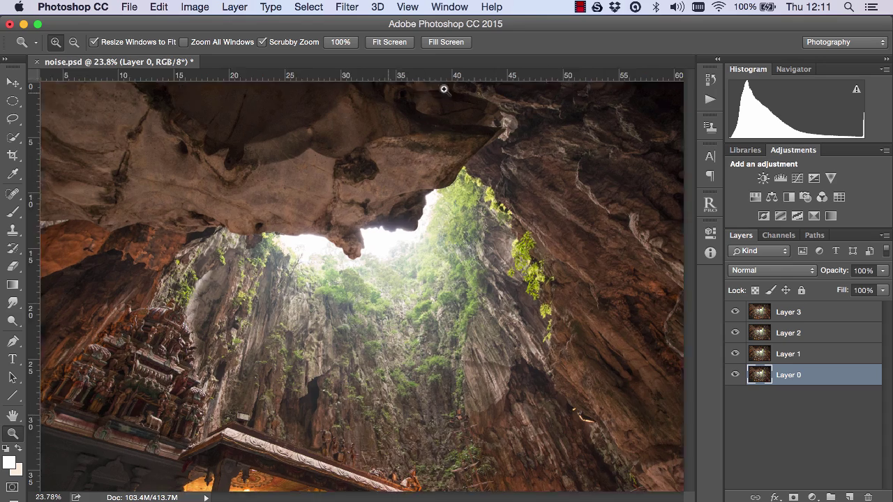
drag(443, 89, 581, 92)
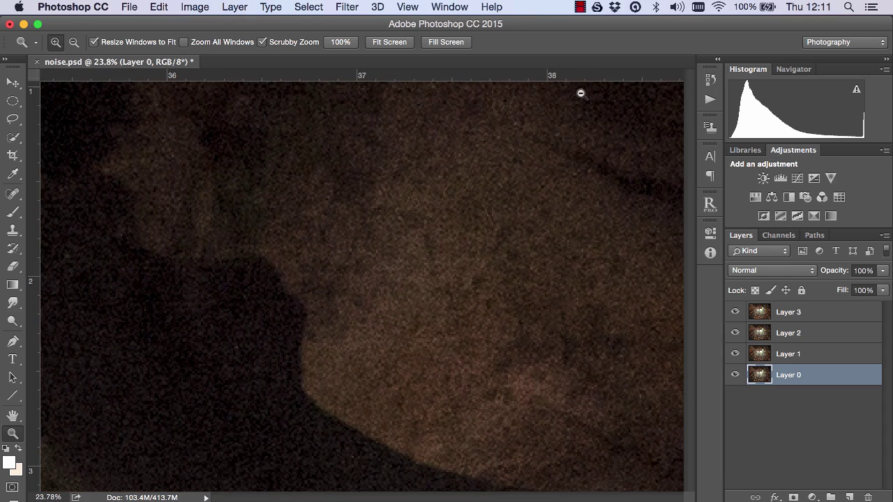
click(738, 313)
click(737, 333)
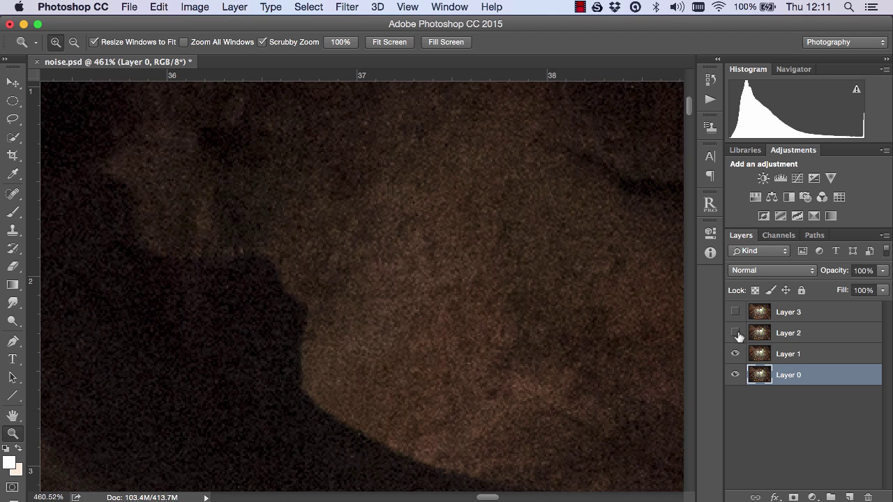
click(736, 334)
click(736, 334)
click(736, 334)
click(736, 314)
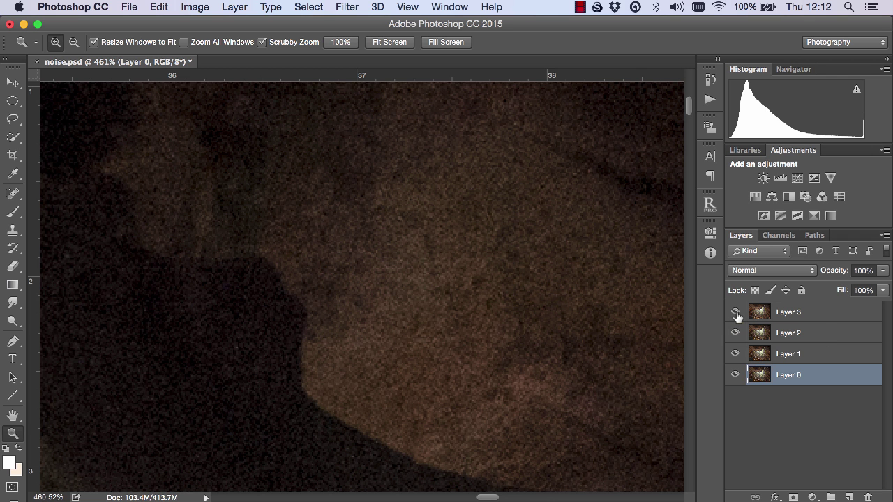
shift+click(809, 321)
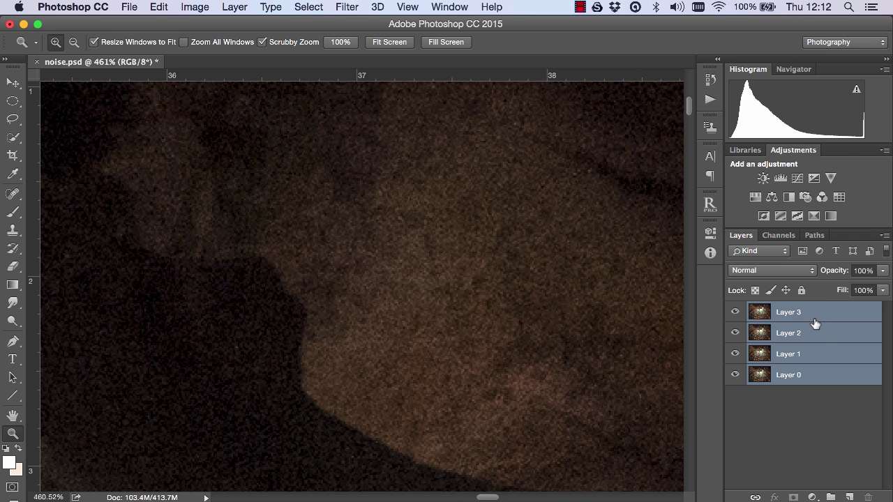
Open and collapse the Raya Pro panel, then browse and dismiss the Edit menu
click(710, 203)
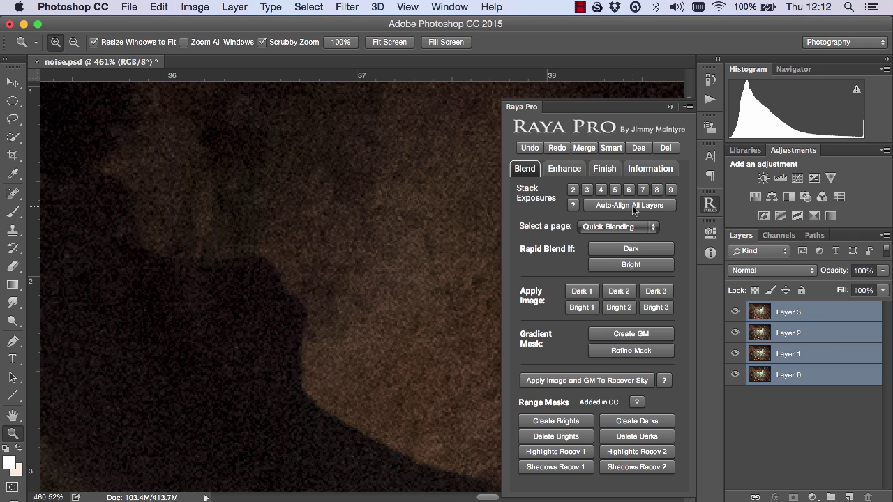
click(669, 110)
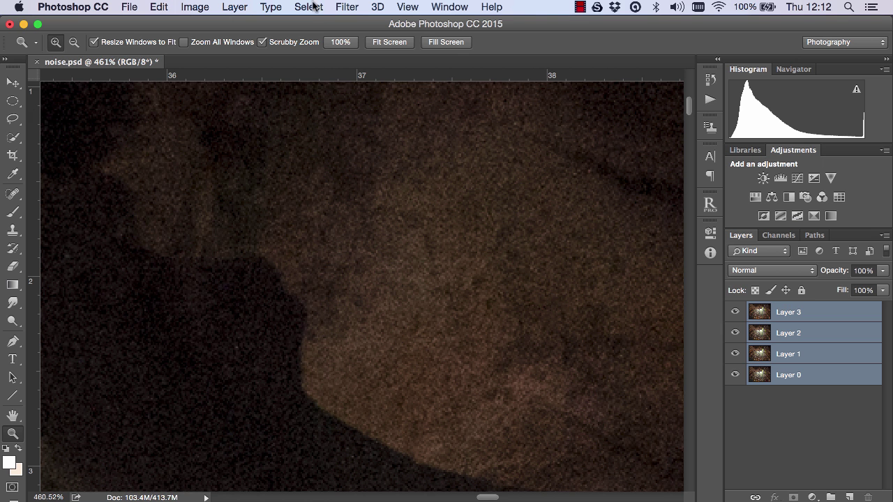
click(159, 7)
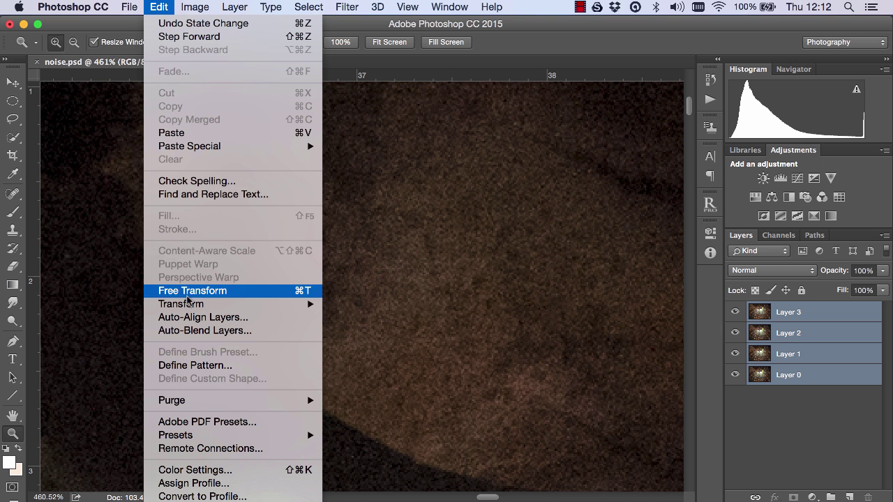
click(375, 93)
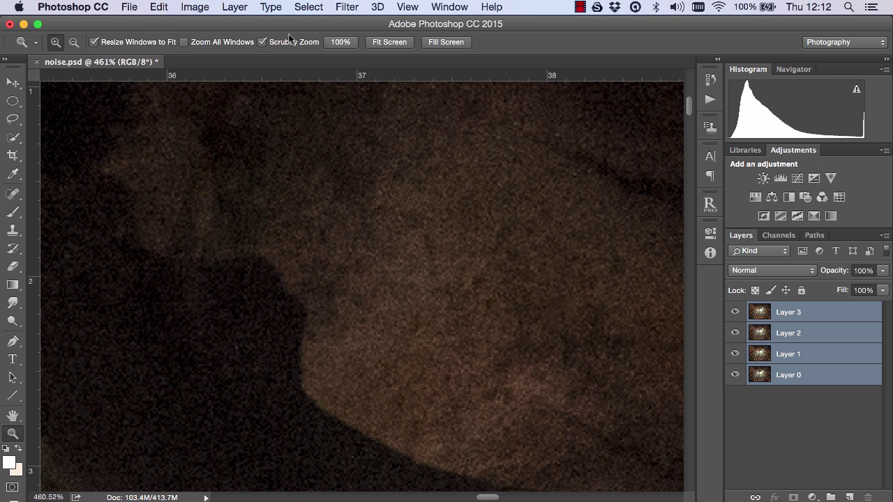
Convert the four selected exposures into a single smart object named Layer 3
click(233, 8)
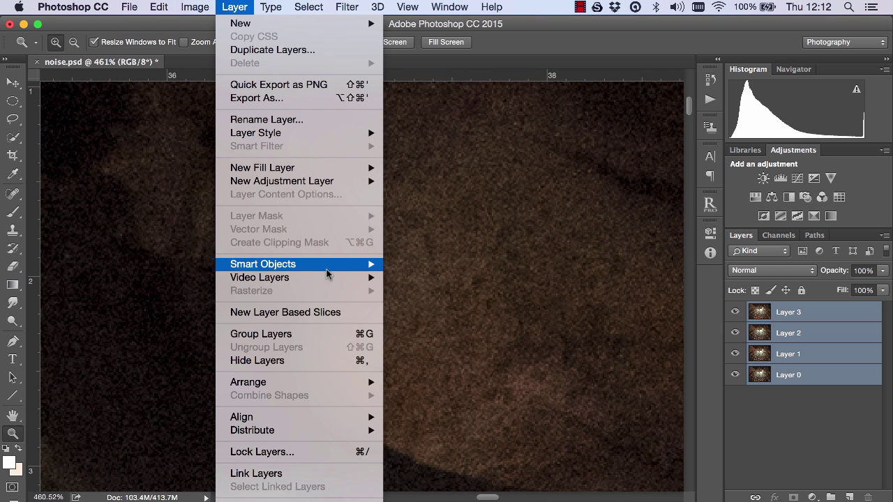
mouse_move(370, 265)
click(429, 268)
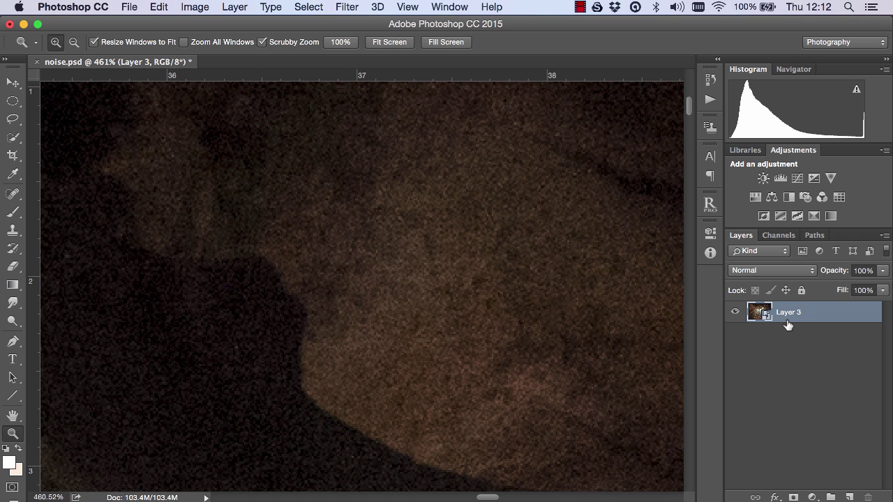
Apply the Mean stack mode to the Layer 3 smart object to smooth the rock noise
click(237, 8)
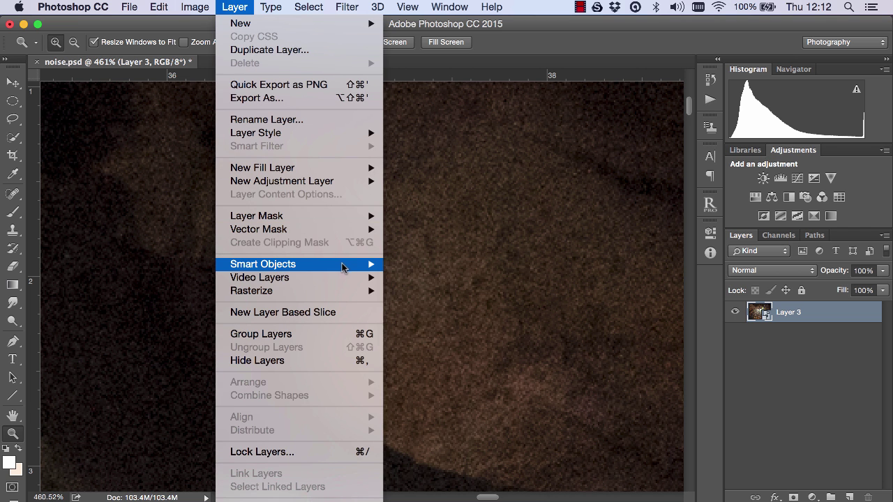
mouse_move(346, 267)
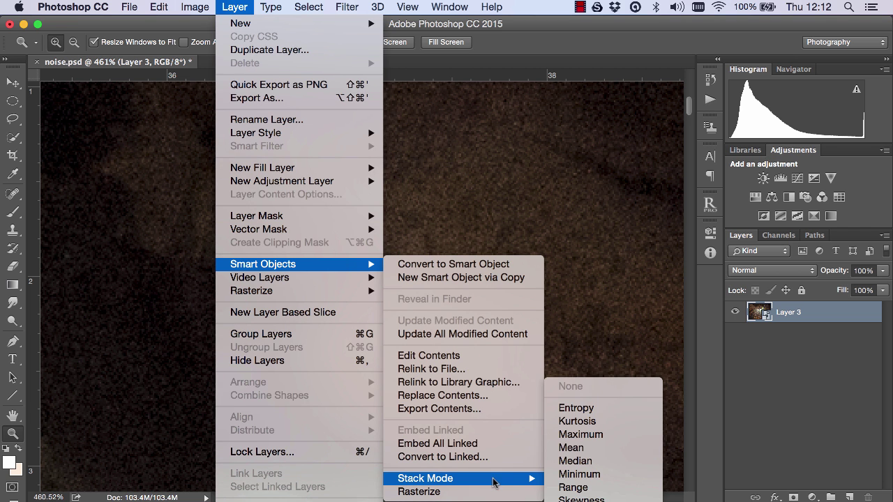
mouse_move(493, 480)
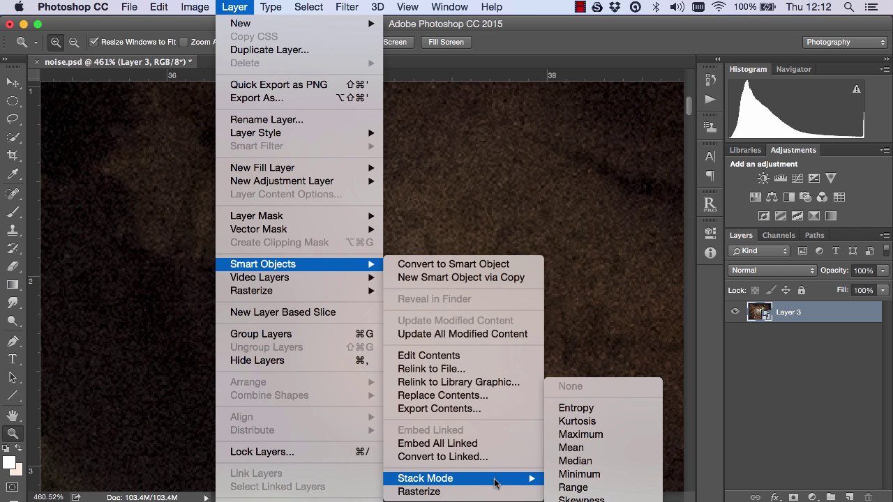
click(573, 448)
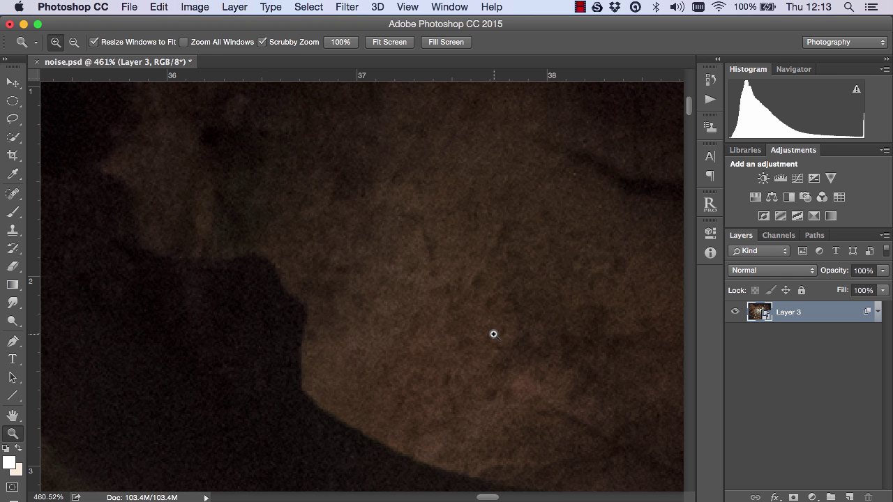
key(super+z)
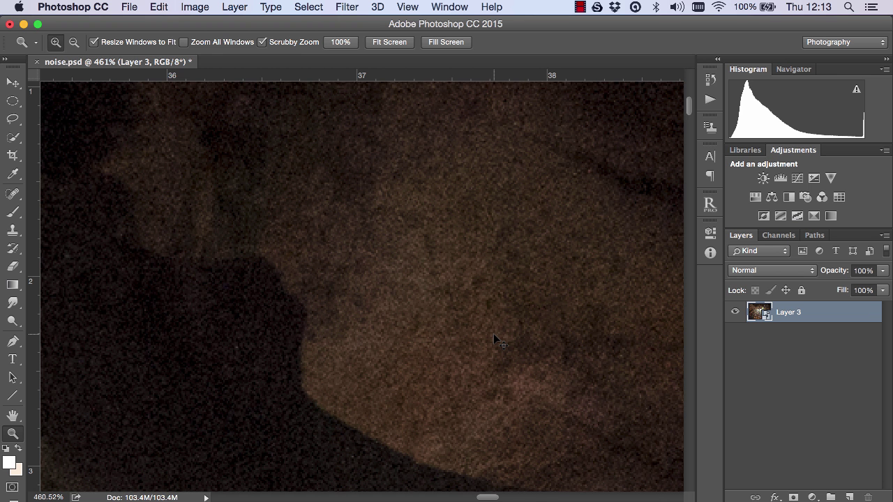
key(super+z)
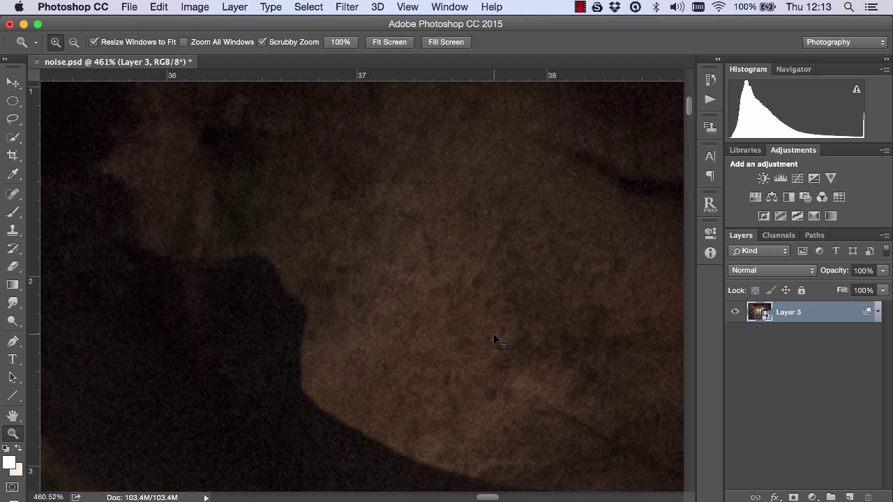
key(super+z)
key(super+z)
key(super+z)
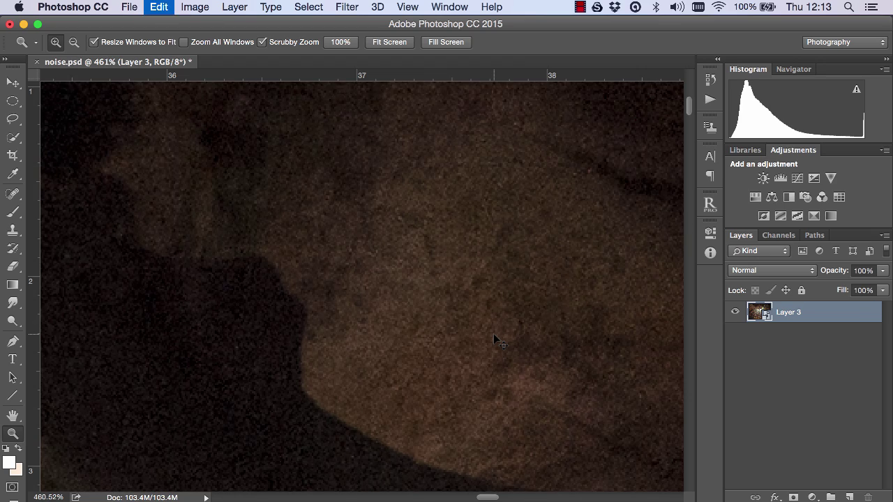
key(super+z)
drag(463, 338, 484, 337)
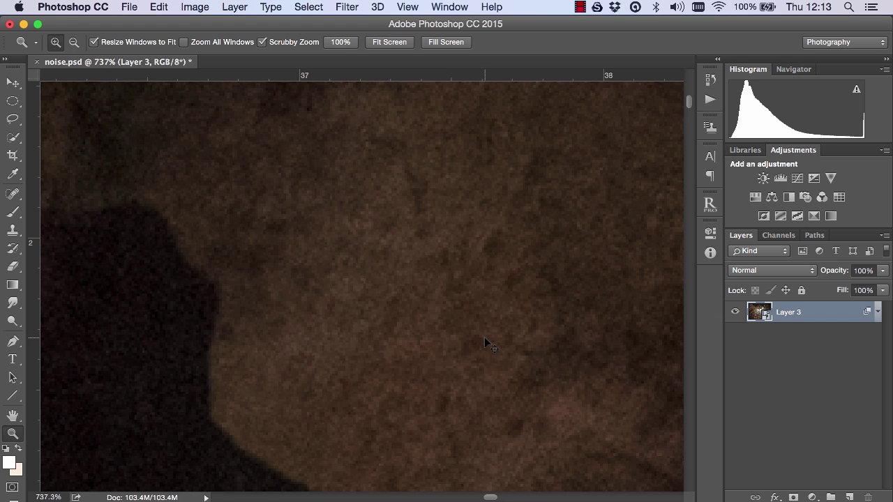
key(super+z)
key(super+z)
key(super+z)
key(super+z)
drag(483, 332, 383, 351)
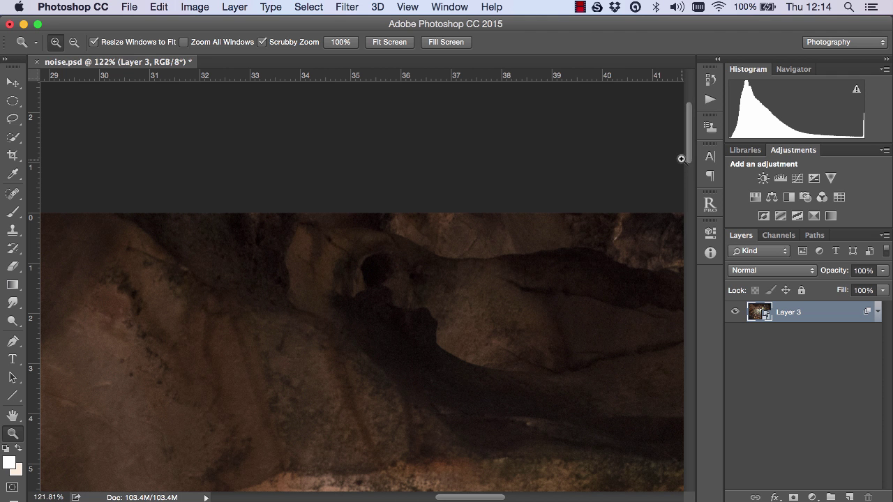
drag(687, 157, 692, 190)
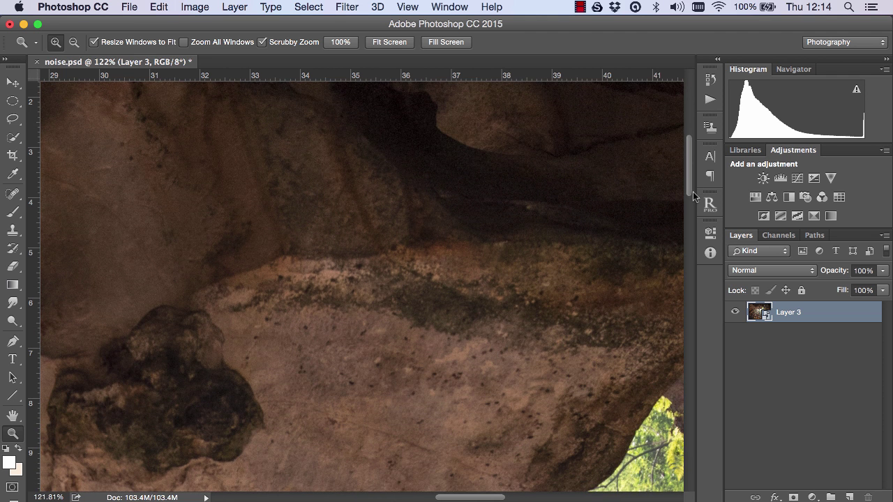
drag(688, 189, 692, 183)
key(super+0)
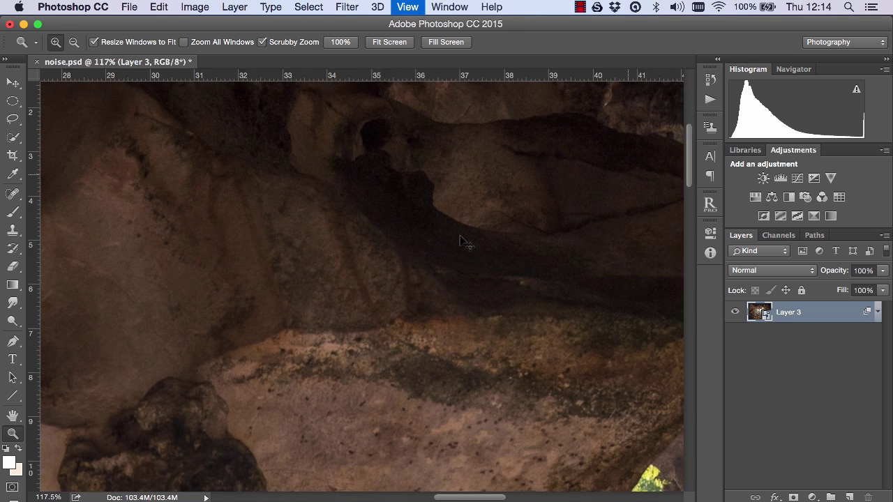